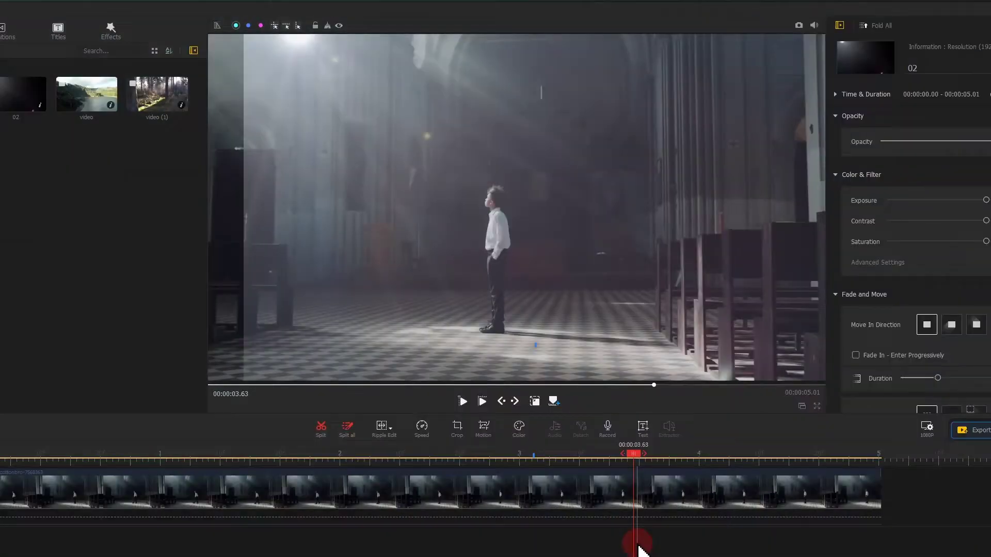
Shift the mountain clip around the preview, flip it horizontally, and move it back to fill the frame.
click(536, 404)
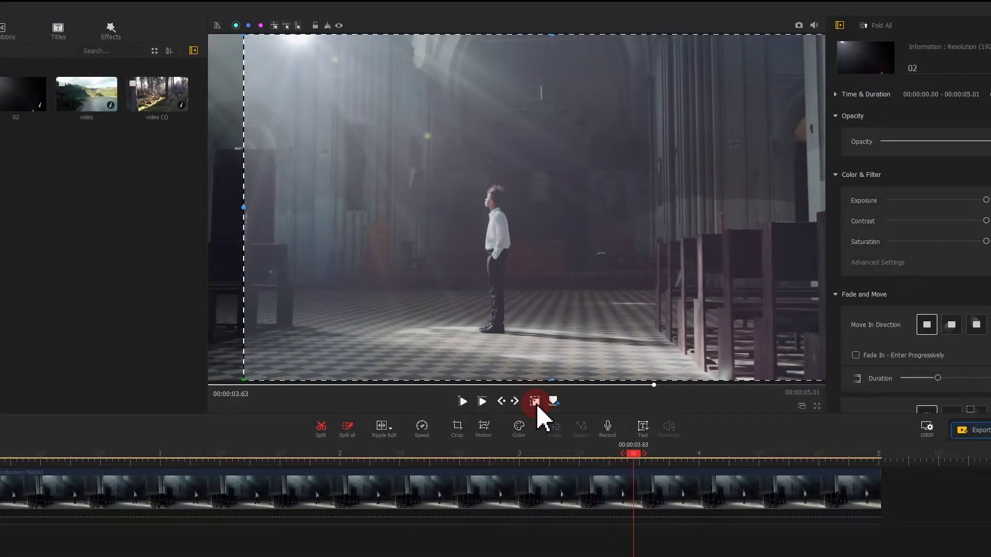
drag(341, 138, 309, 137)
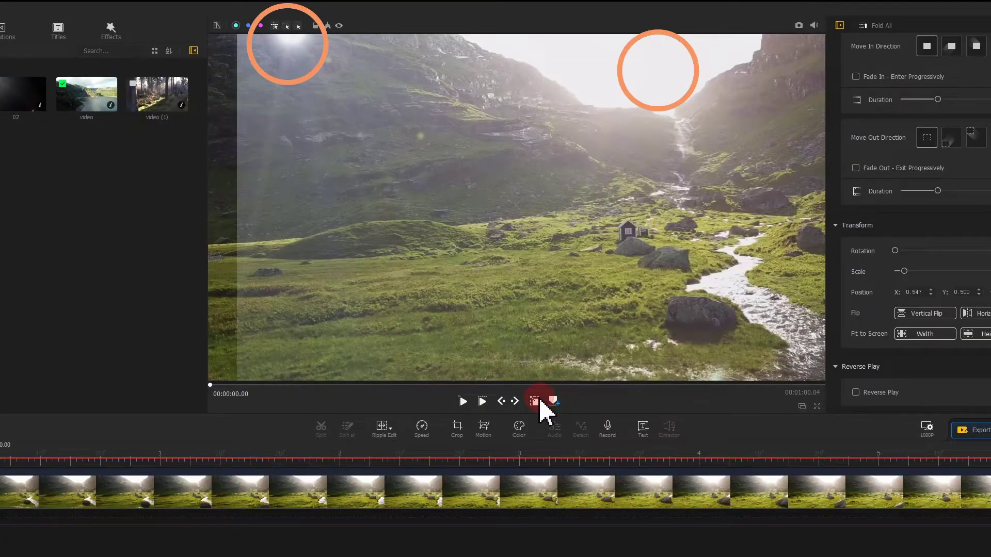
click(536, 402)
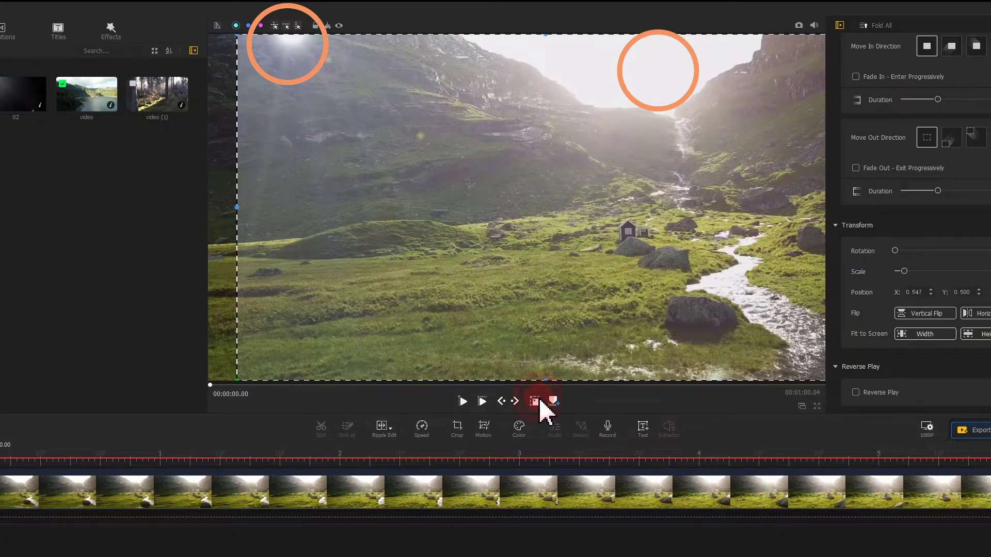
drag(498, 282, 383, 312)
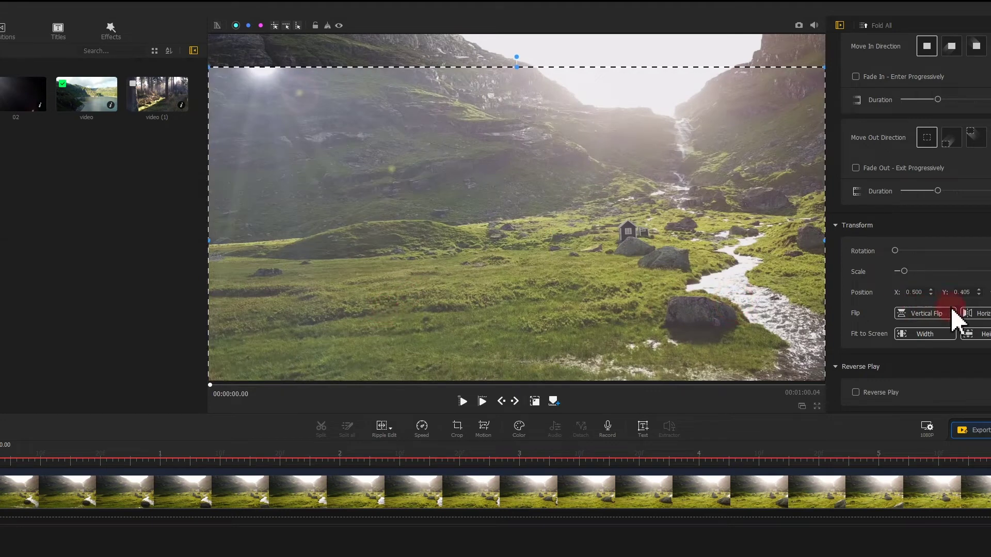
click(983, 313)
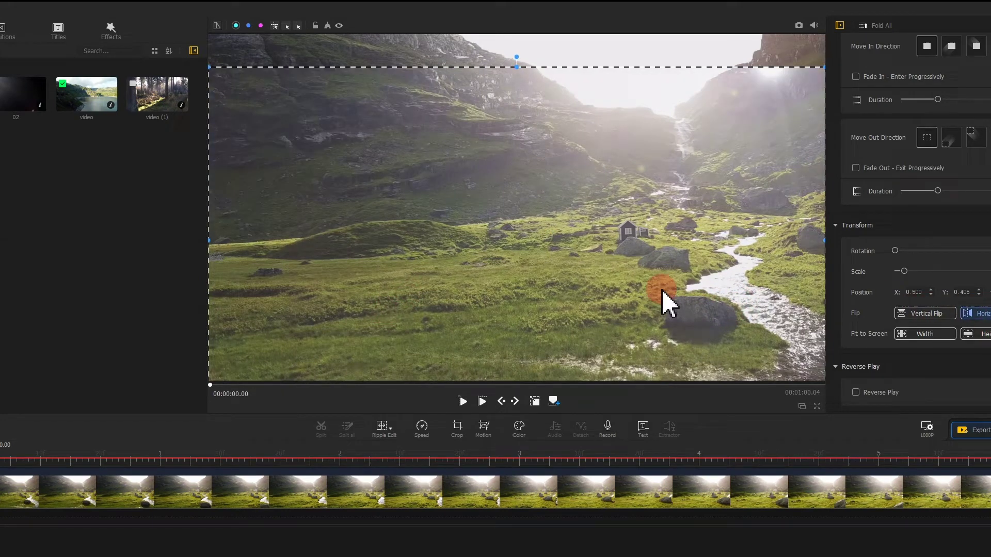
mouse_move(622, 290)
mouse_down()
mouse_move(619, 265)
mouse_move(556, 259)
mouse_move(560, 272)
mouse_move(628, 270)
mouse_move(638, 287)
mouse_up()
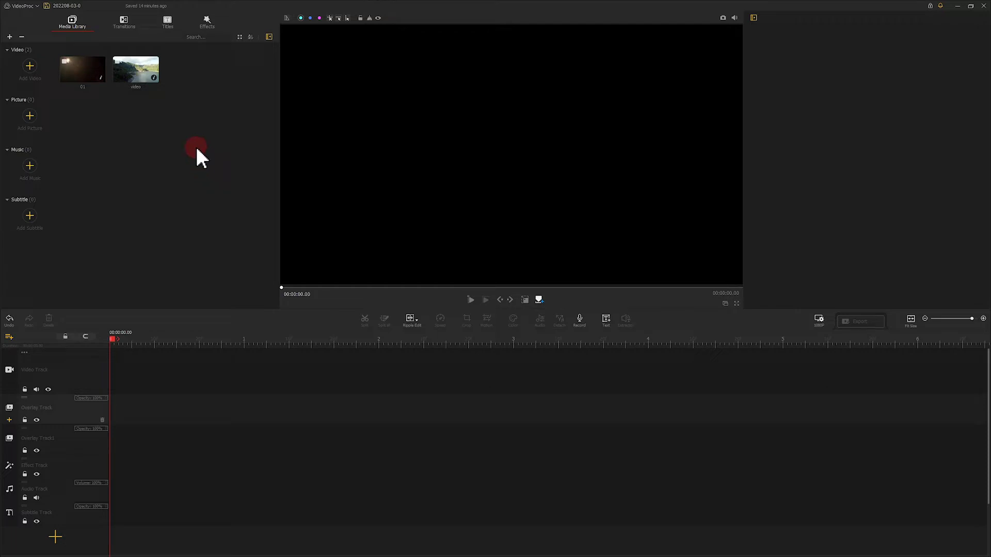
Put 'video' on the Video Track and flare '01' on the Overlay Track, fitted to height and flipped.
drag(146, 77, 133, 360)
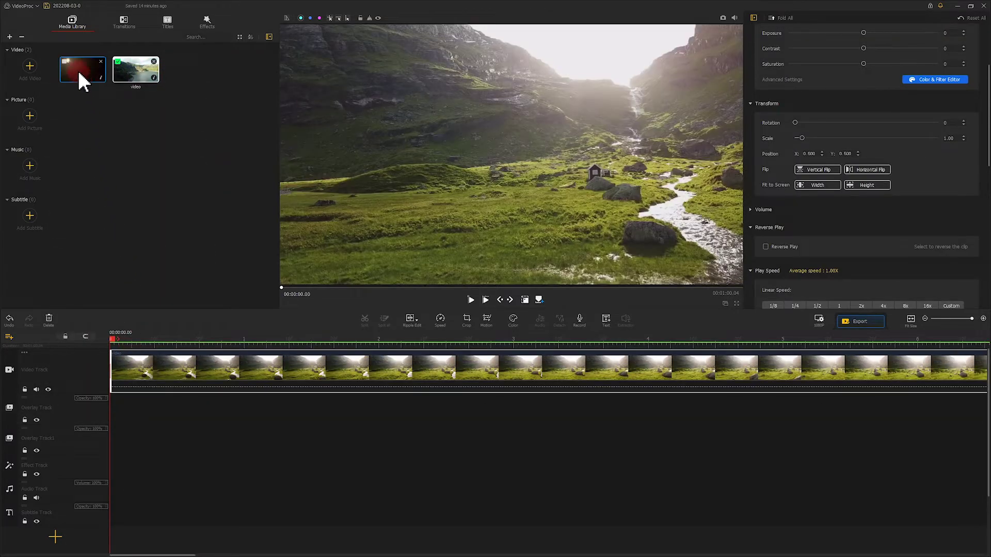
drag(83, 80, 114, 417)
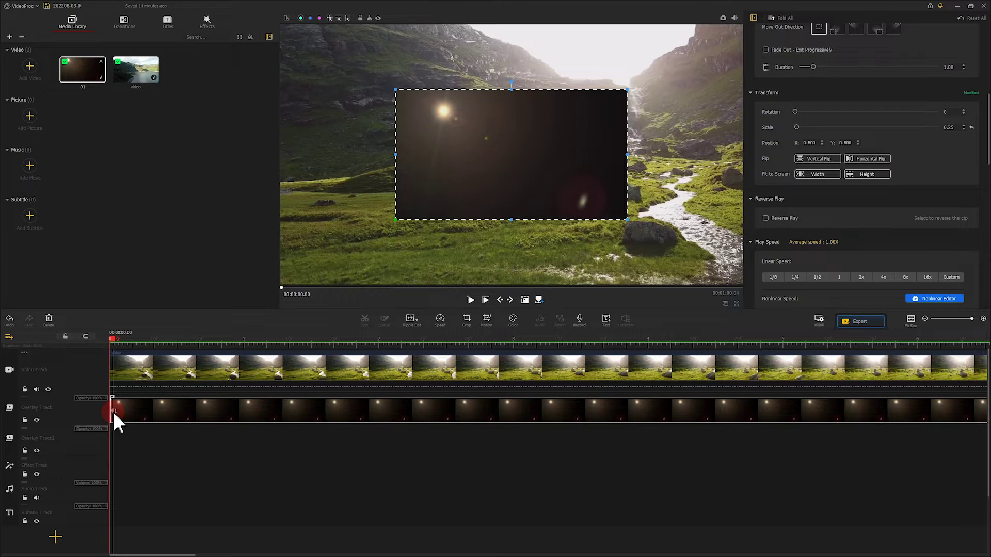
click(720, 236)
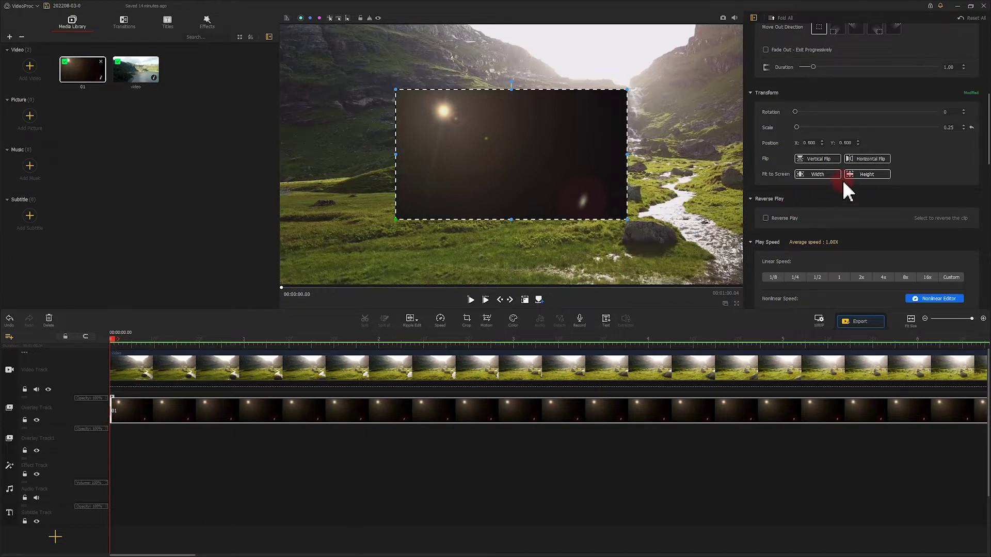
click(856, 172)
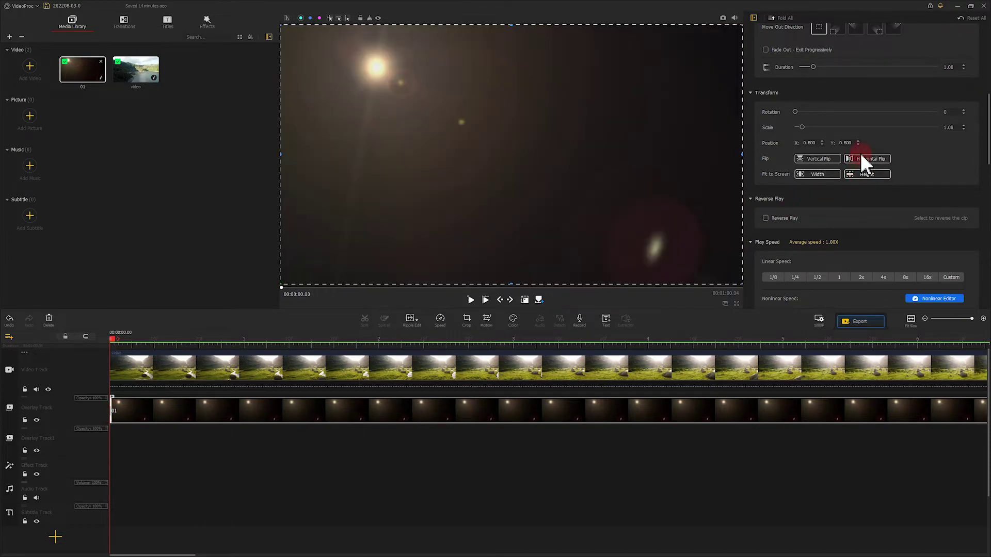
click(862, 156)
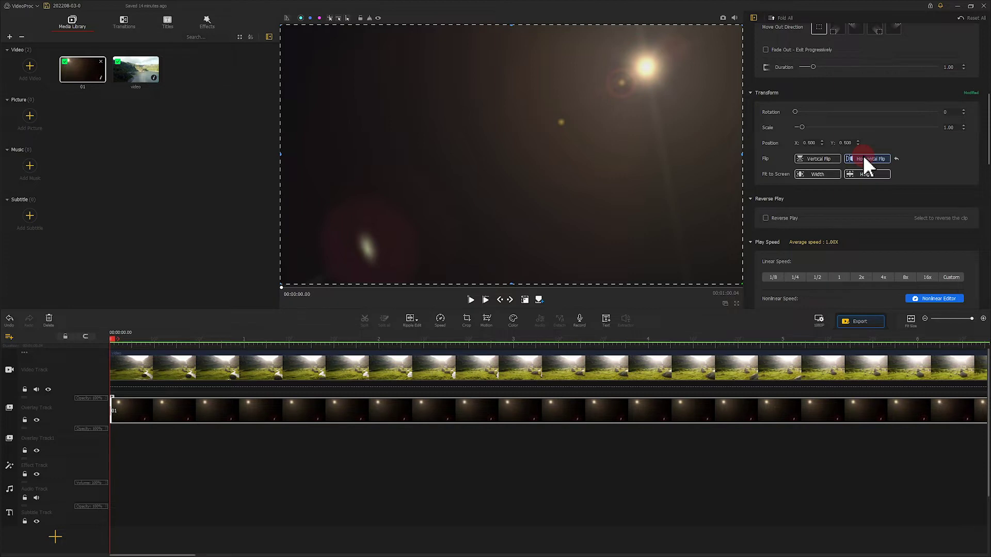
scroll(863, 156, down, 12)
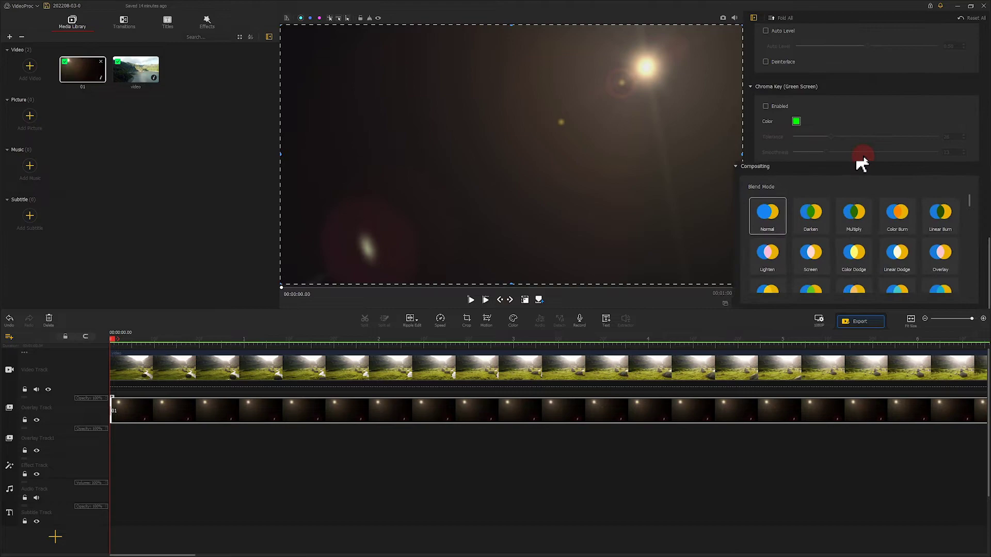
Set the flare overlay to Screen blend mode and scale it past the bottom-right corner.
click(659, 258)
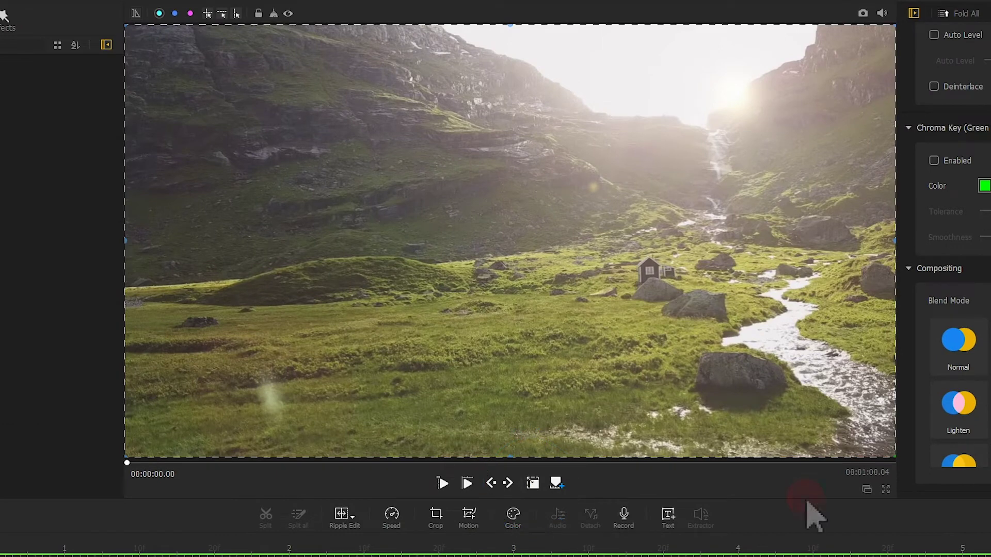
click(746, 496)
click(533, 484)
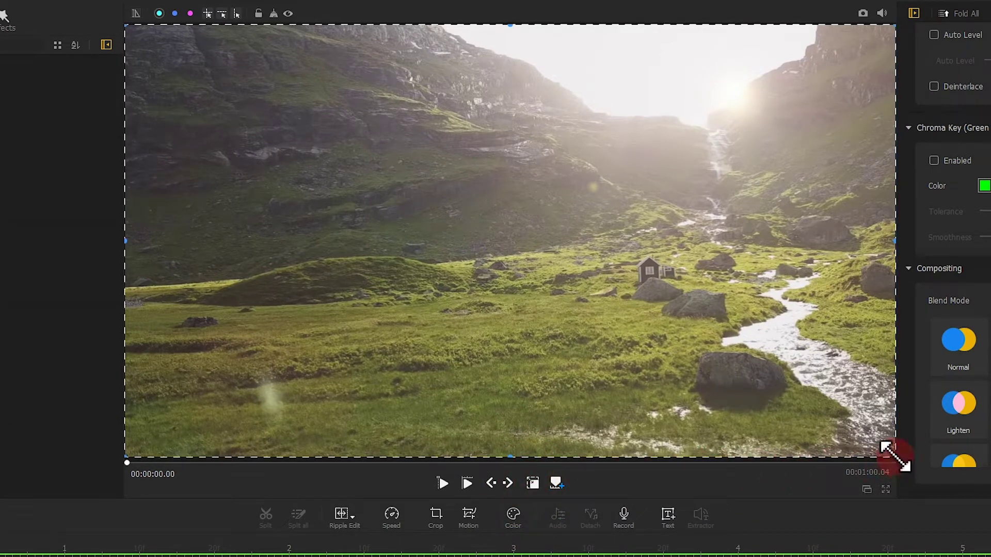
drag(904, 472, 922, 489)
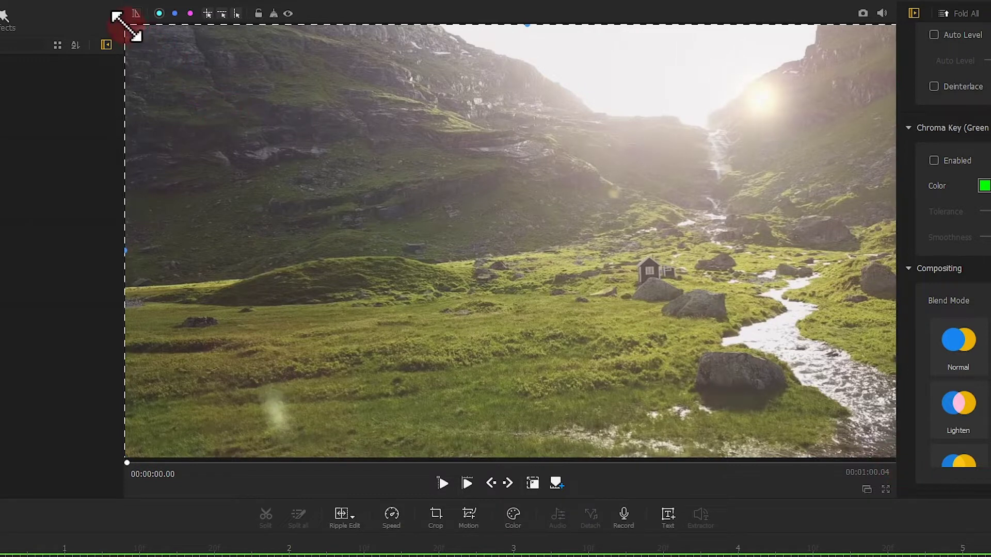
drag(745, 194, 712, 187)
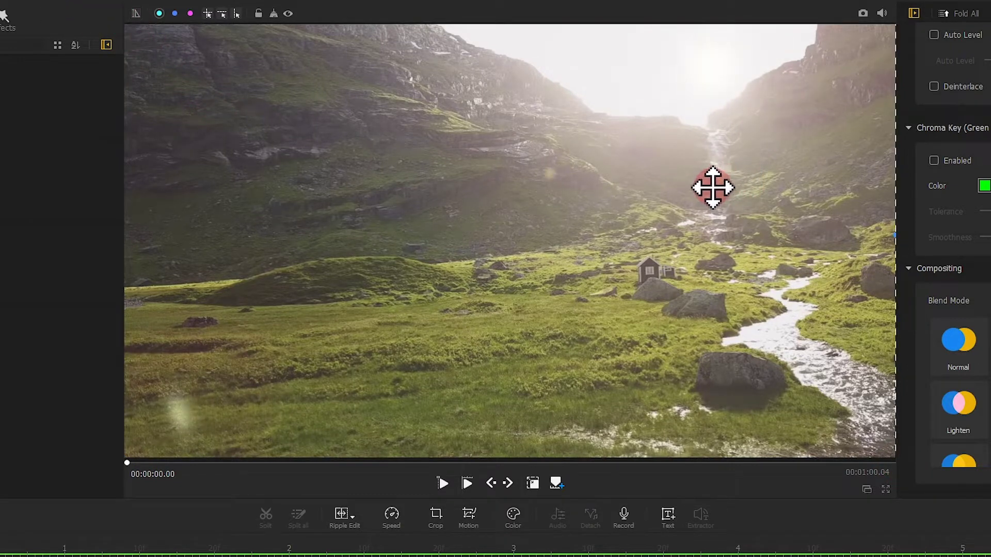
Nudge the enlarged flare overlay up and to the left in the frame.
click(173, 518)
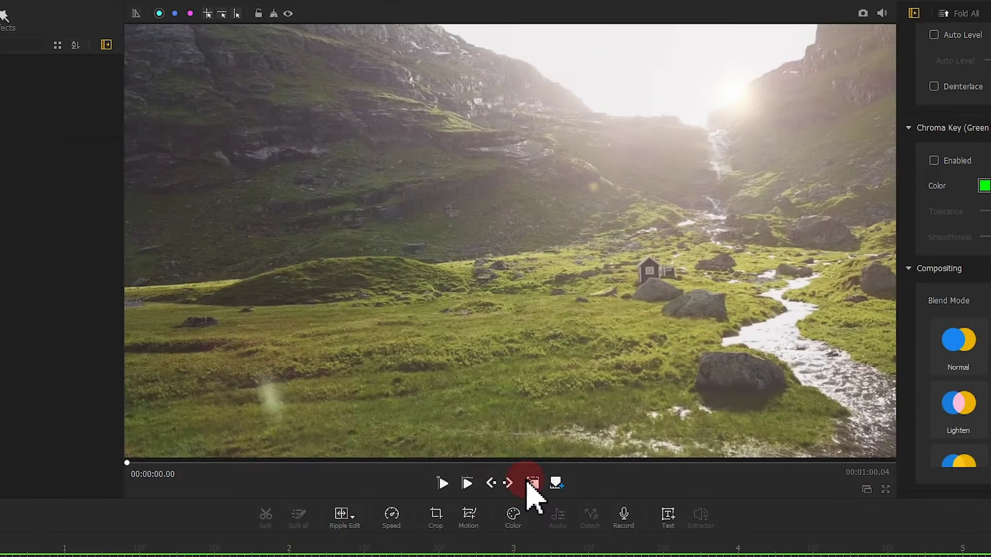
click(532, 483)
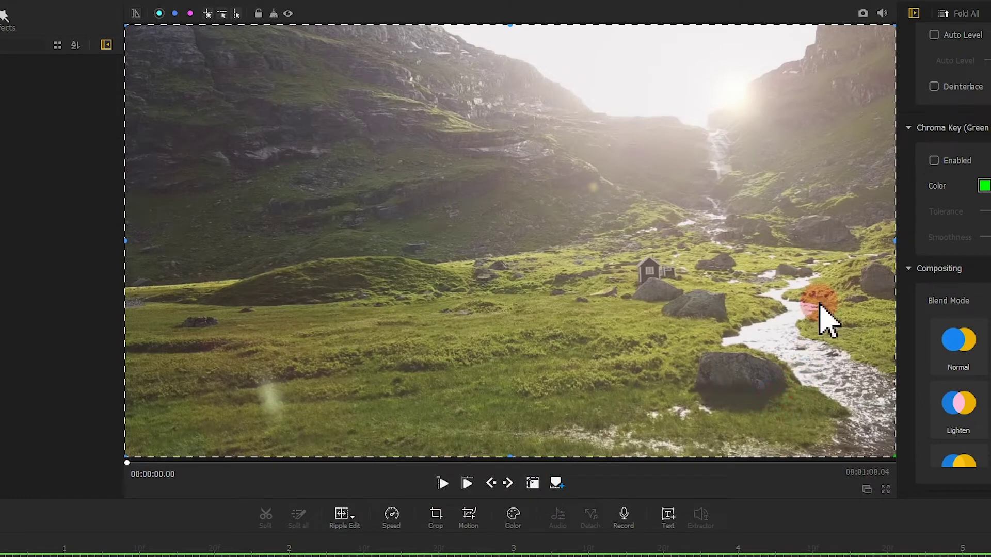
drag(818, 172, 783, 150)
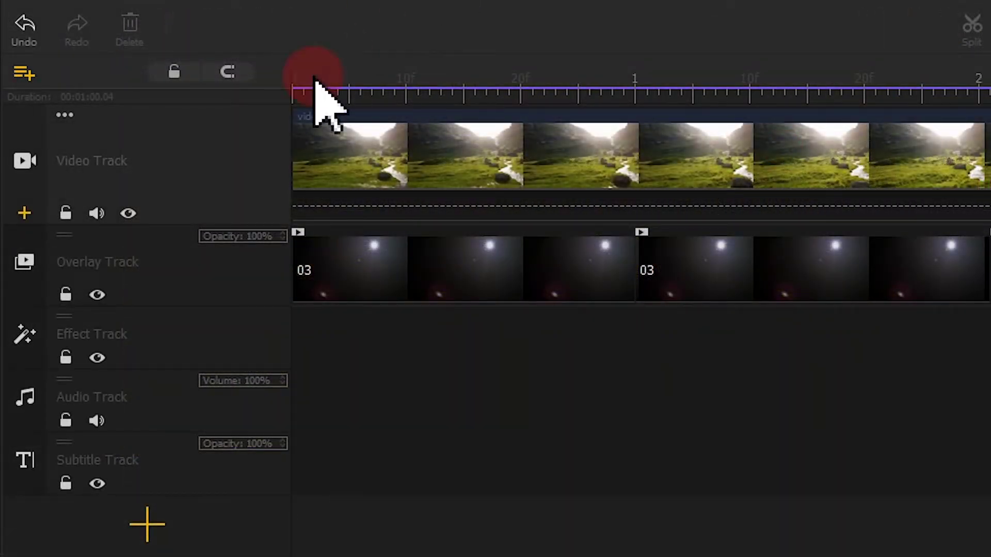
Add Overlay Track1 and place flare clip 03 on it, fitted to screen height.
mouse_move(24, 292)
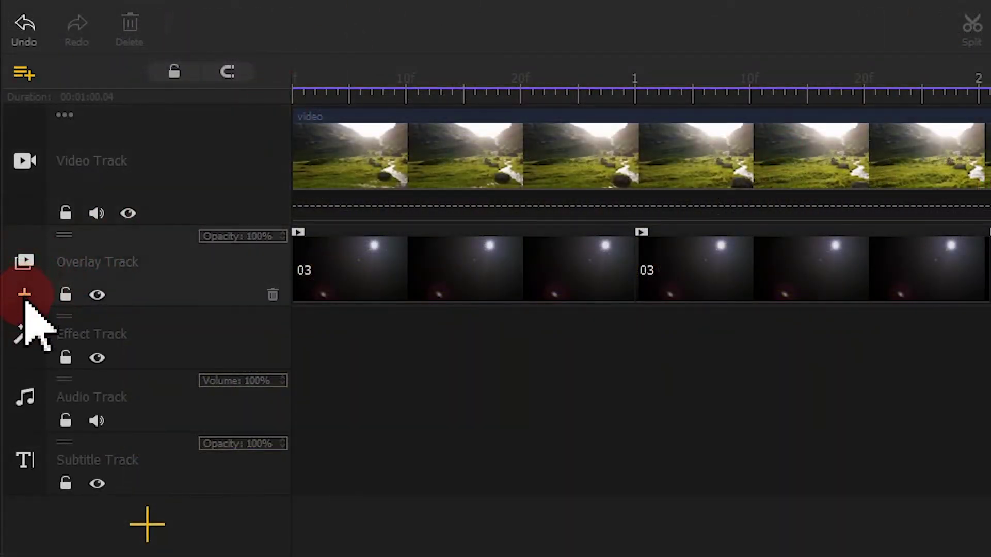
click(25, 298)
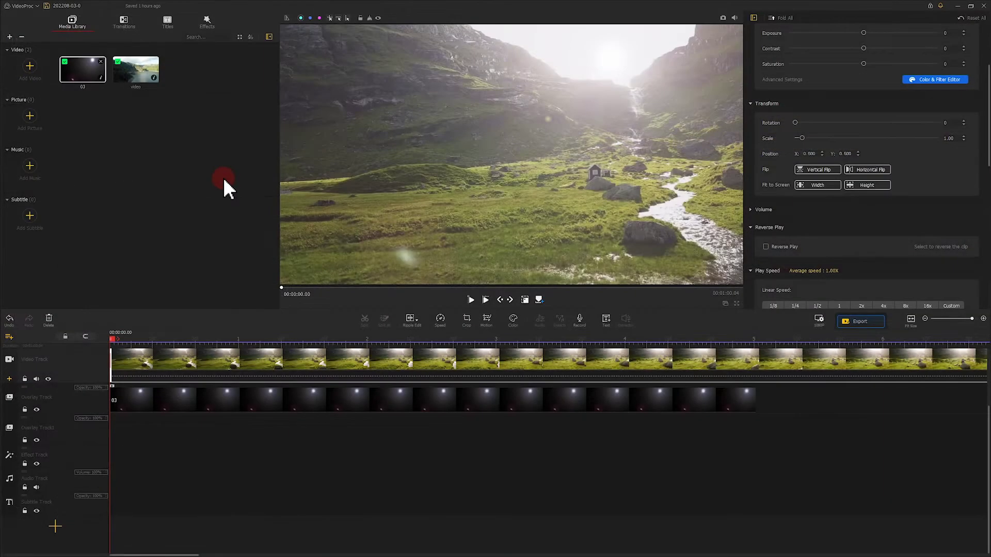
drag(86, 80, 117, 451)
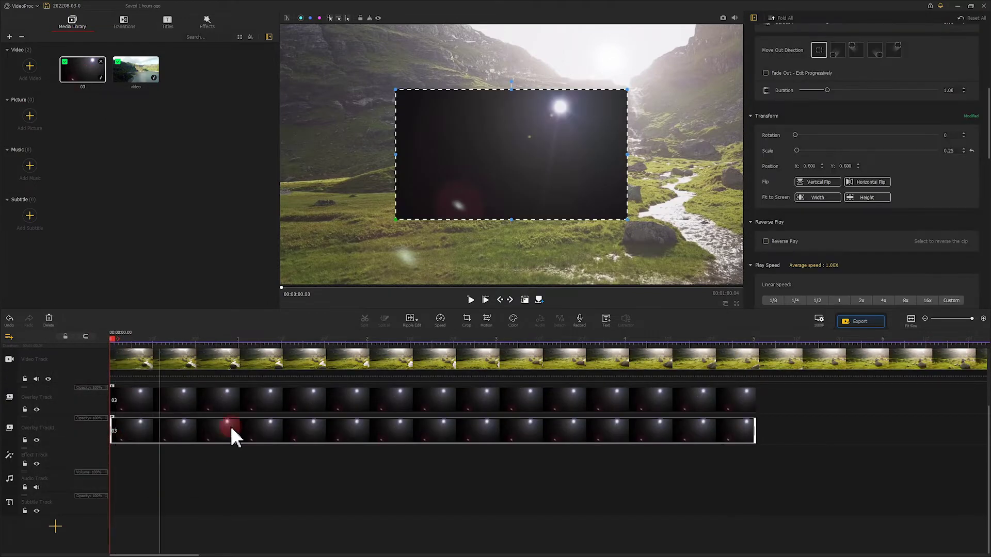
click(878, 196)
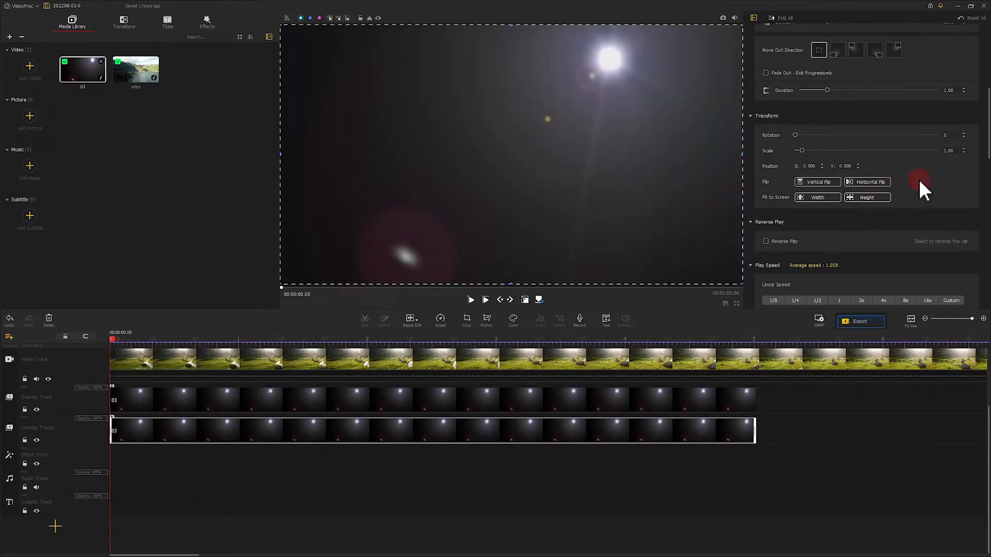
scroll(908, 180, down, 10)
scroll(913, 191, down, 5)
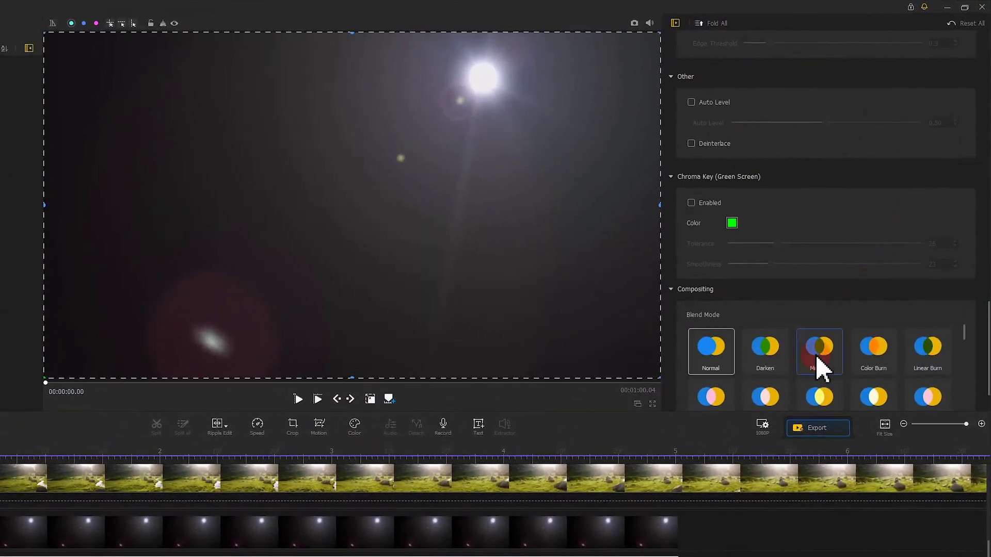
Apply a blend mode to the flare and keep its opacity at 1.00.
click(766, 396)
scroll(782, 265, up, 10)
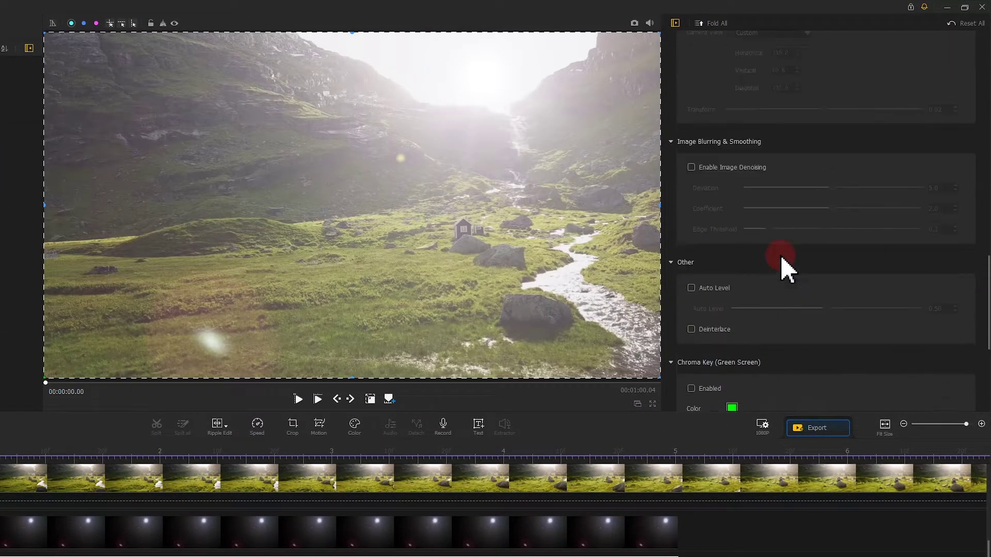
scroll(789, 264, up, 4)
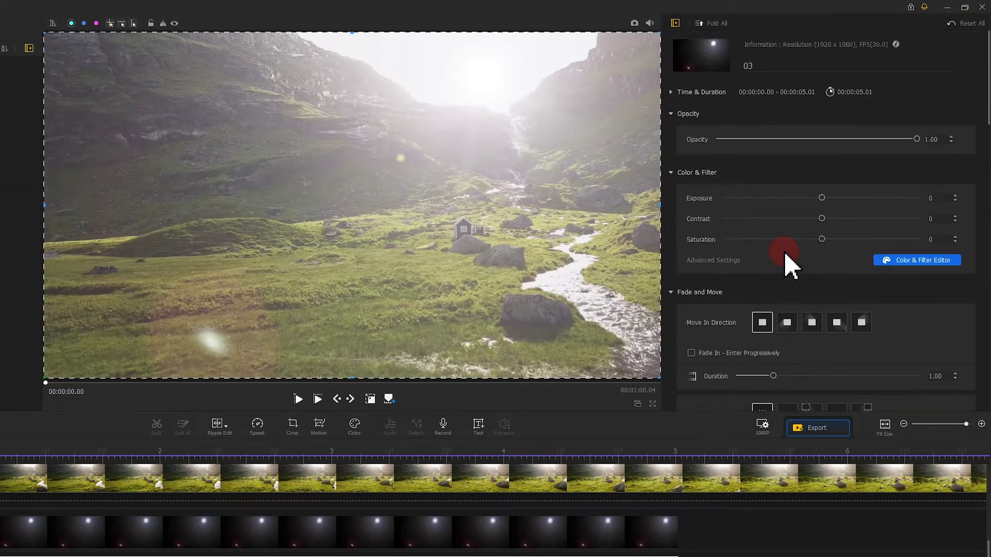
mouse_move(847, 144)
mouse_down()
mouse_move(731, 151)
mouse_move(896, 147)
mouse_move(745, 154)
mouse_move(858, 150)
mouse_up()
double_click(800, 151)
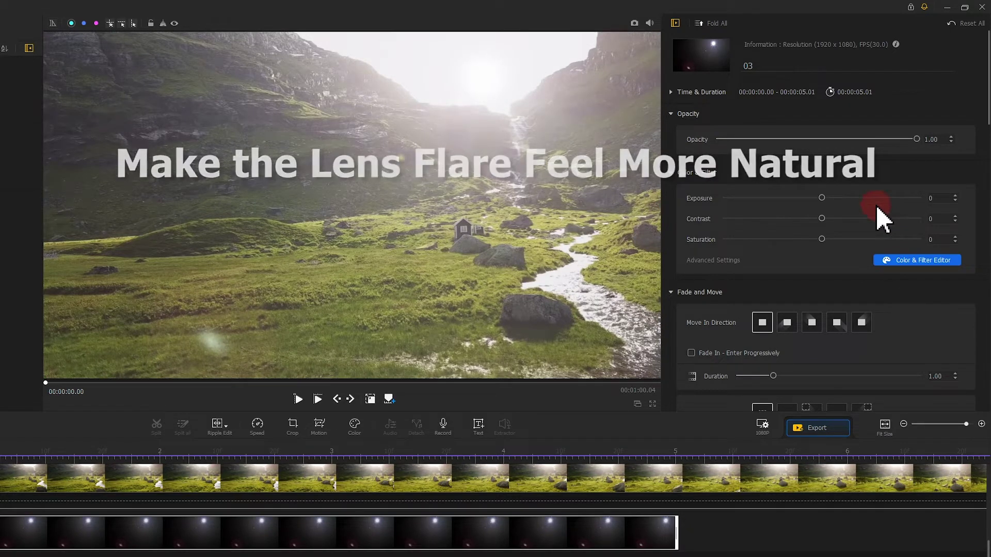
Enable 1.00 fade in and fade out on the flare and preview the playback.
scroll(881, 216, down, 3)
scroll(852, 219, down, 2)
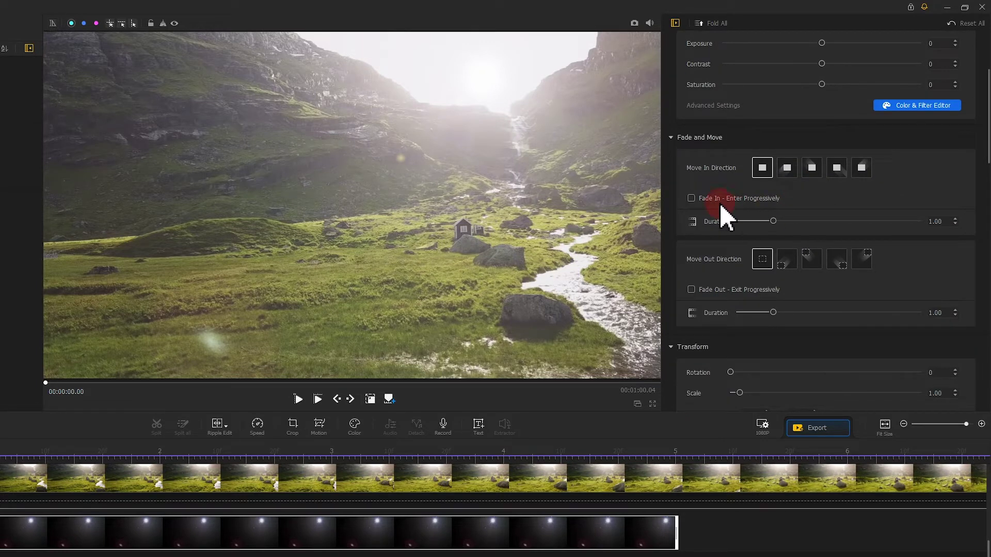
click(691, 198)
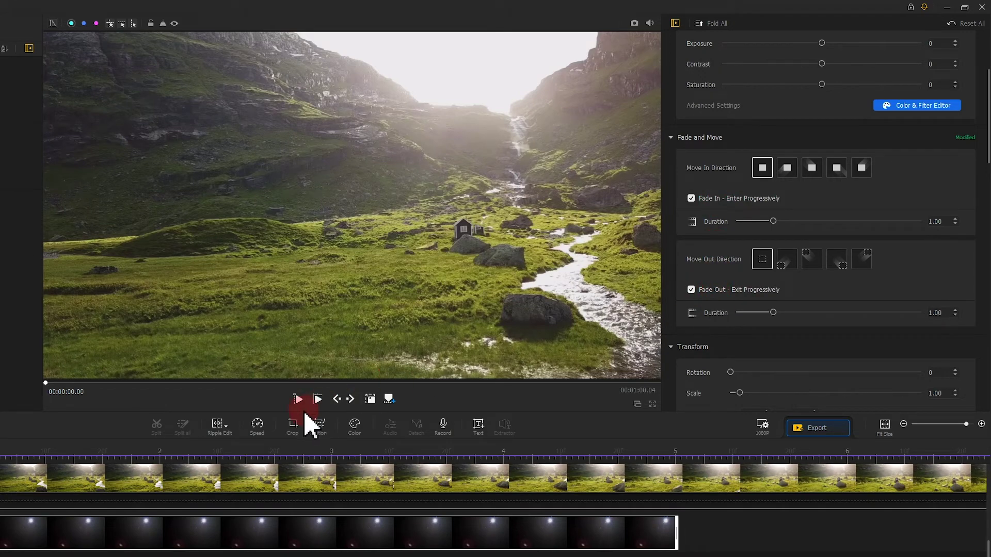
click(297, 406)
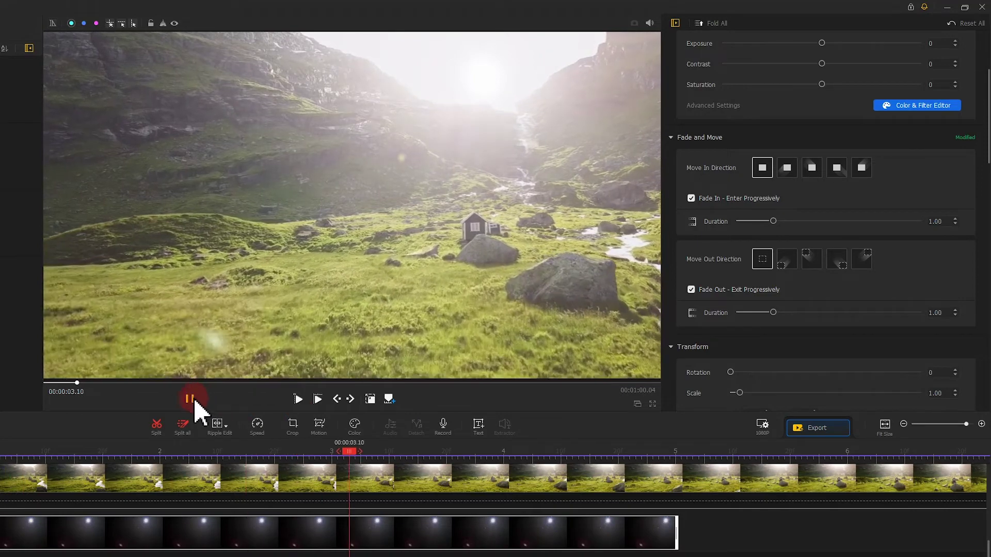
click(189, 399)
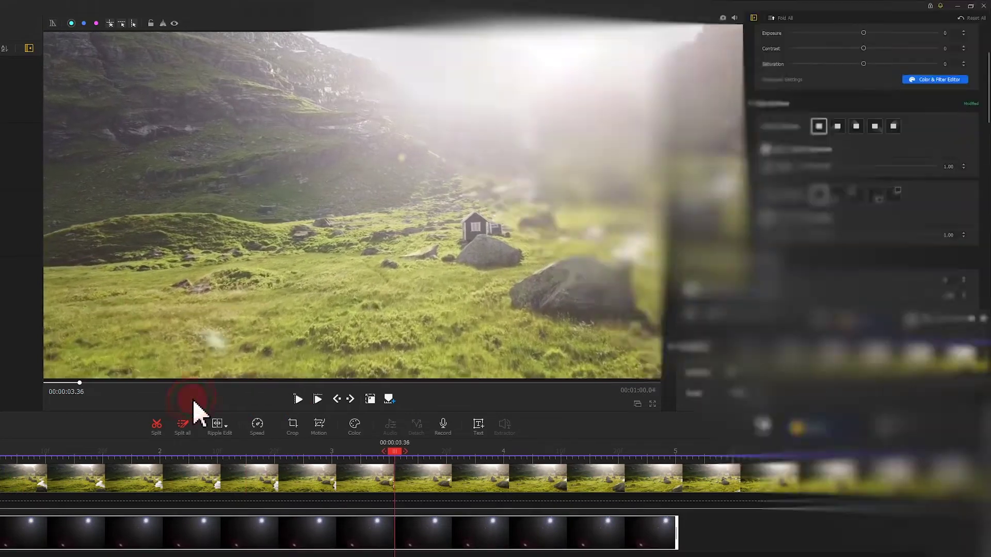
drag(394, 451, 237, 348)
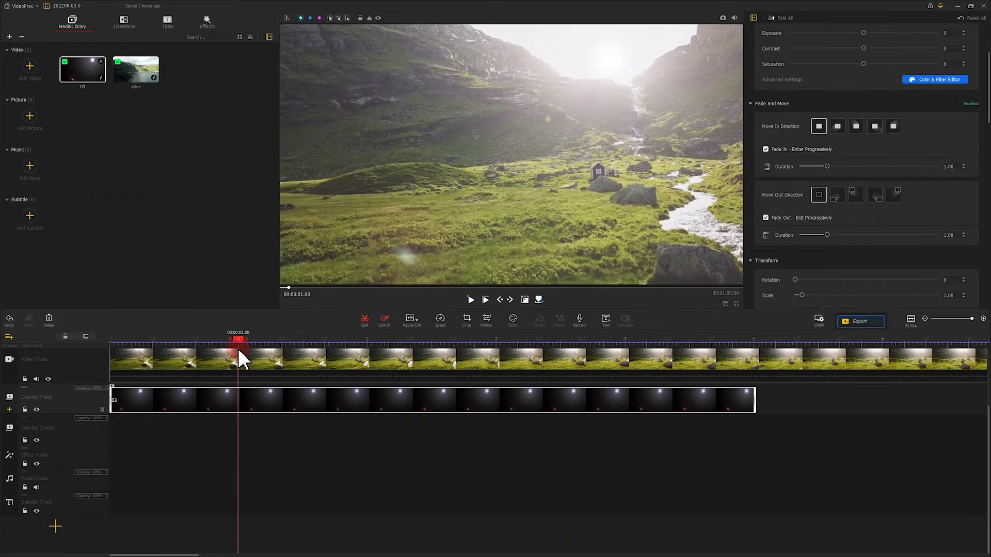
Split the flare overlay at the playhead and set the pieces' fade durations to 0.37.
key(ctrl+b)
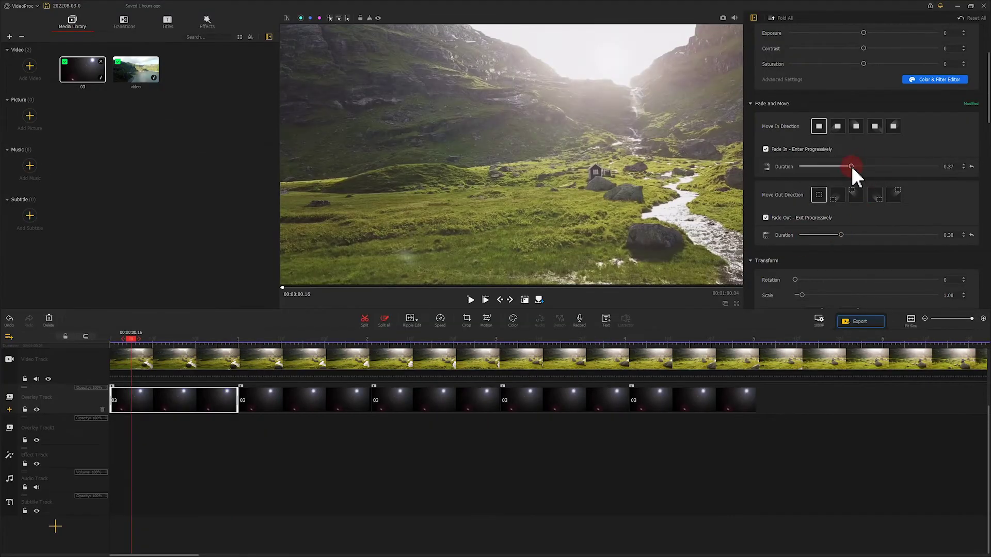
click(261, 401)
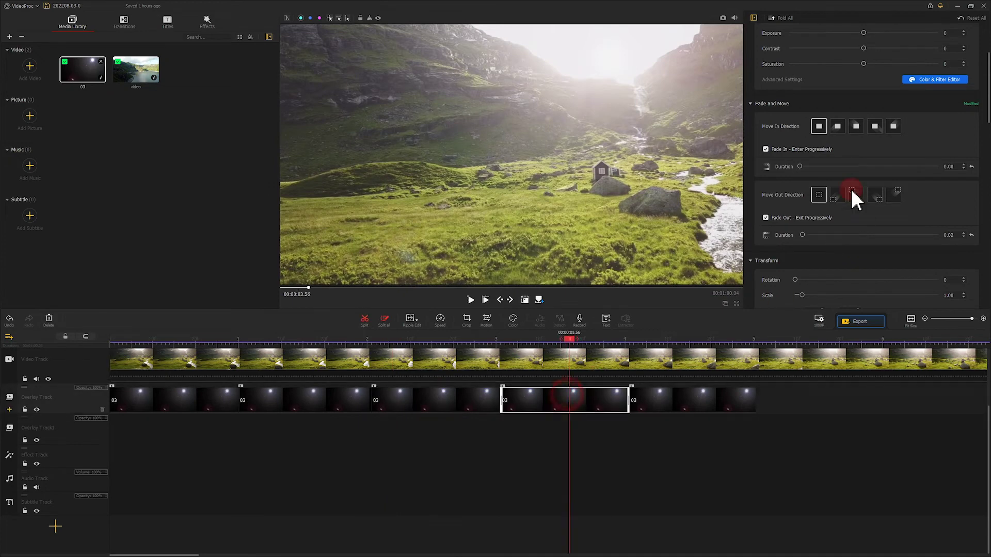
click(850, 166)
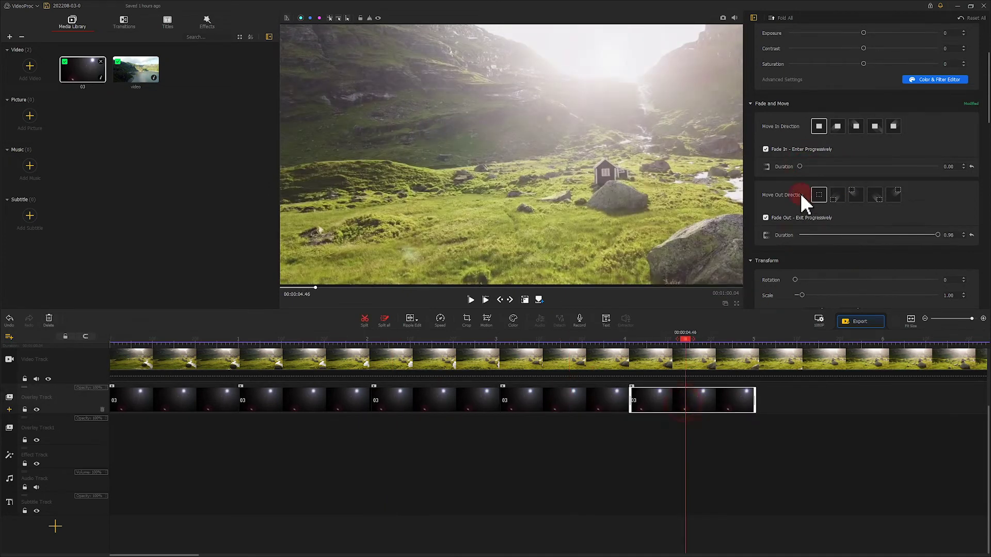
click(847, 166)
Play the video from the start to review the faded flare pieces.
drag(624, 350, 161, 339)
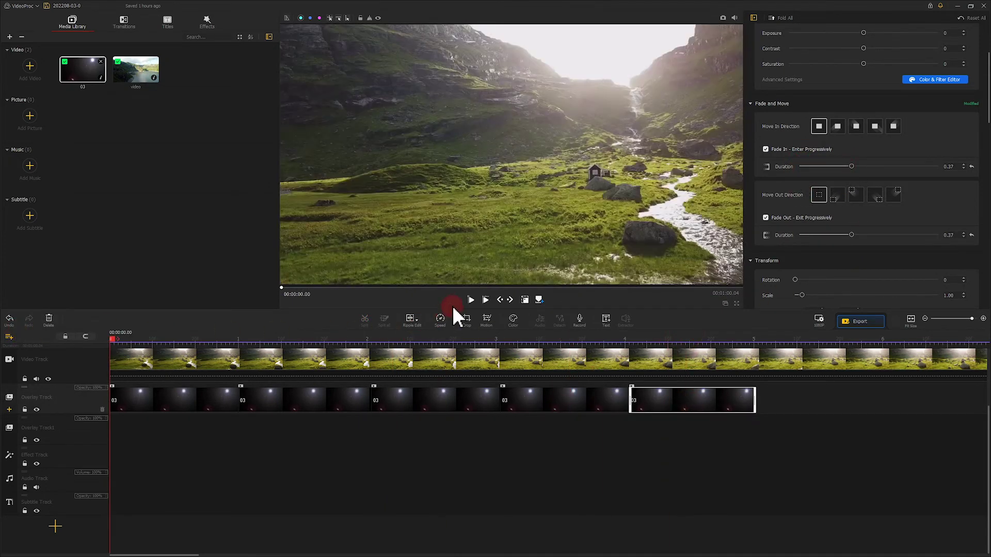
click(469, 299)
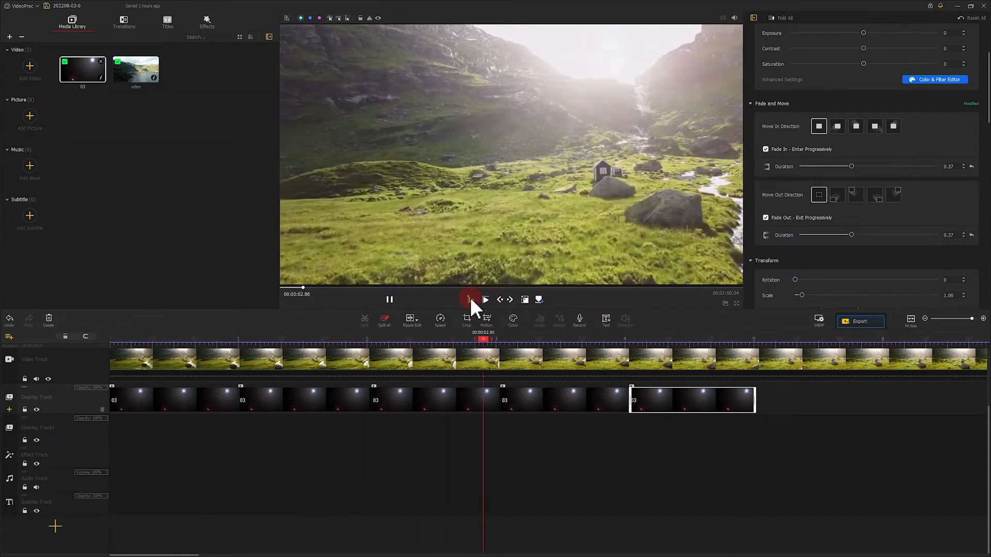
click(390, 299)
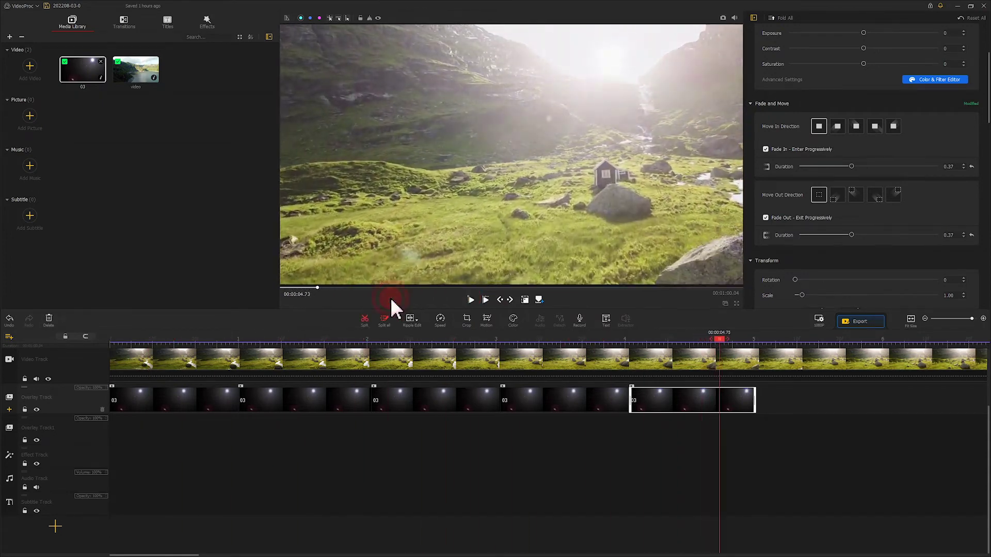